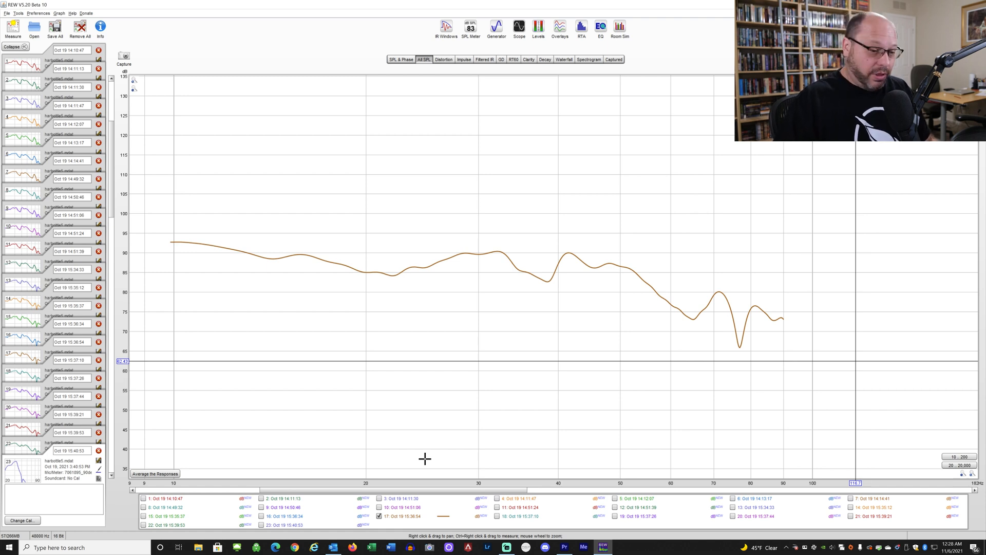
Tick measurements 18, 19, 20, 21 and 22 in the All SPL legend to stack six sweeps
{"action": "left_click", "coordinate": [496, 517]}
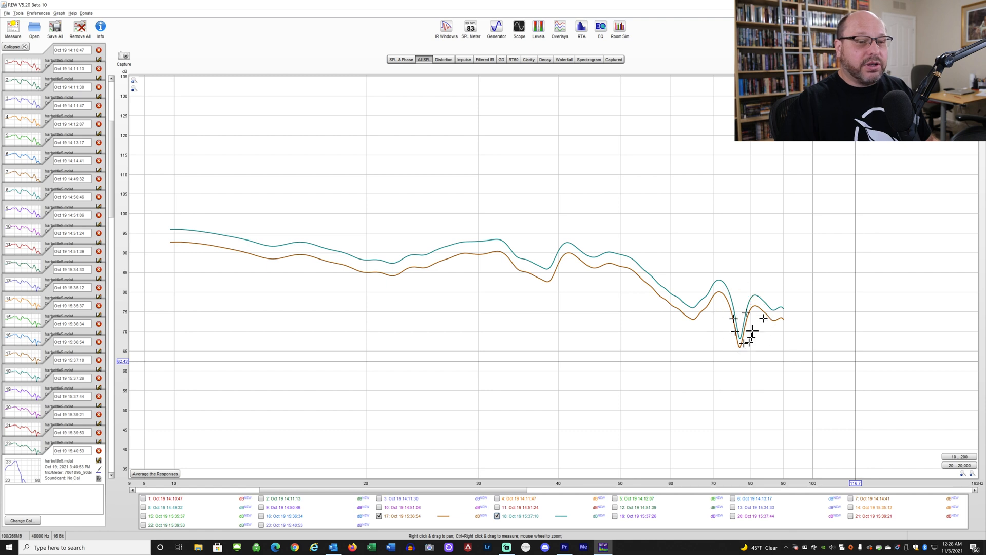
{"action": "left_click", "coordinate": [615, 517]}
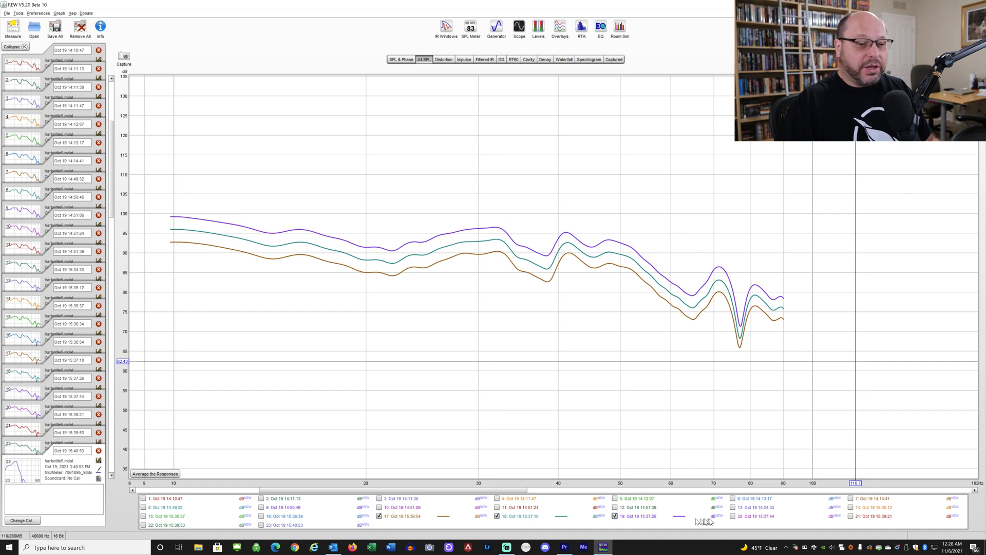
{"action": "left_click", "coordinate": [733, 516]}
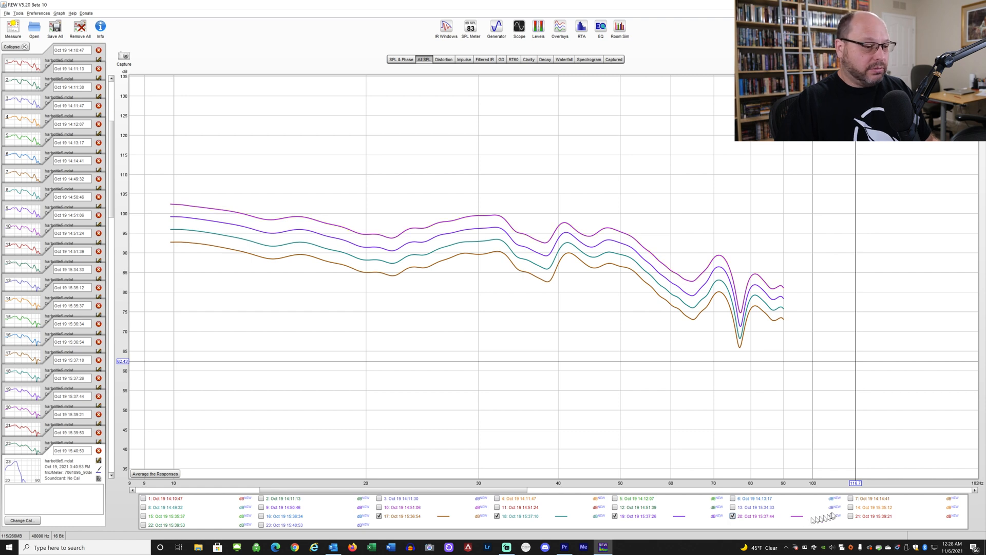
{"action": "left_click", "coordinate": [850, 516]}
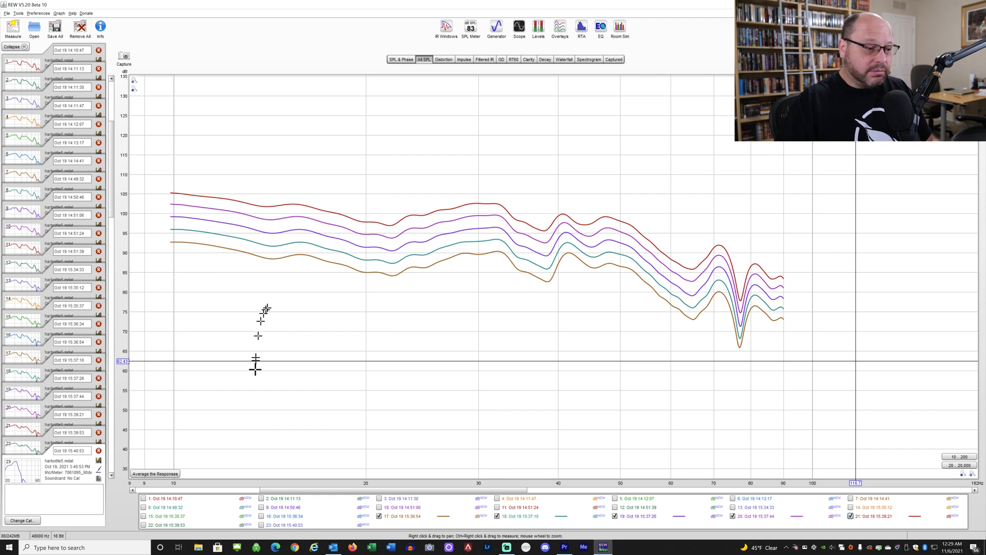
{"action": "left_click", "coordinate": [144, 525]}
{"action": "mouse_move", "coordinate": [485, 262]}
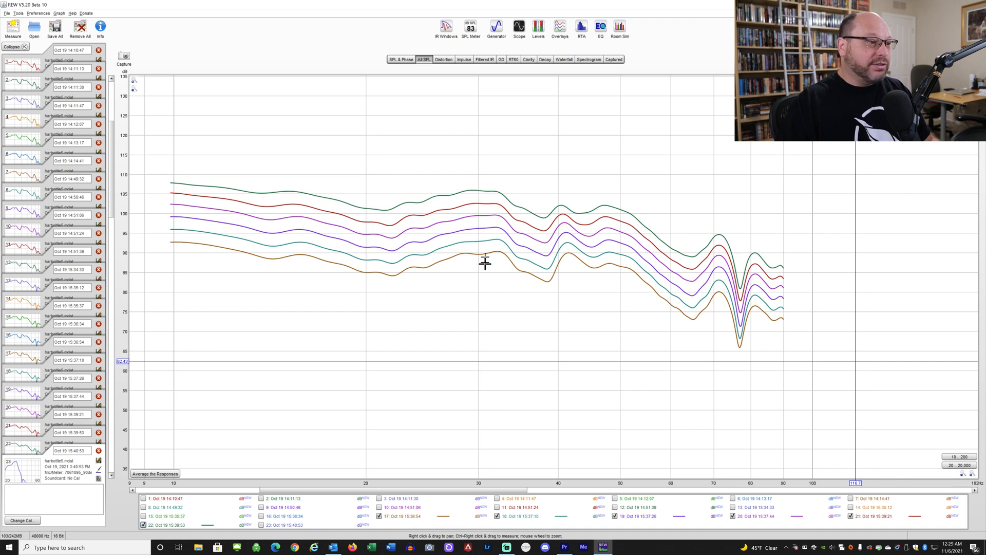
Place the graph cursor near 30 Hz to read each sweep's level, then show measurement 23
{"action": "left_click", "coordinate": [174, 183]}
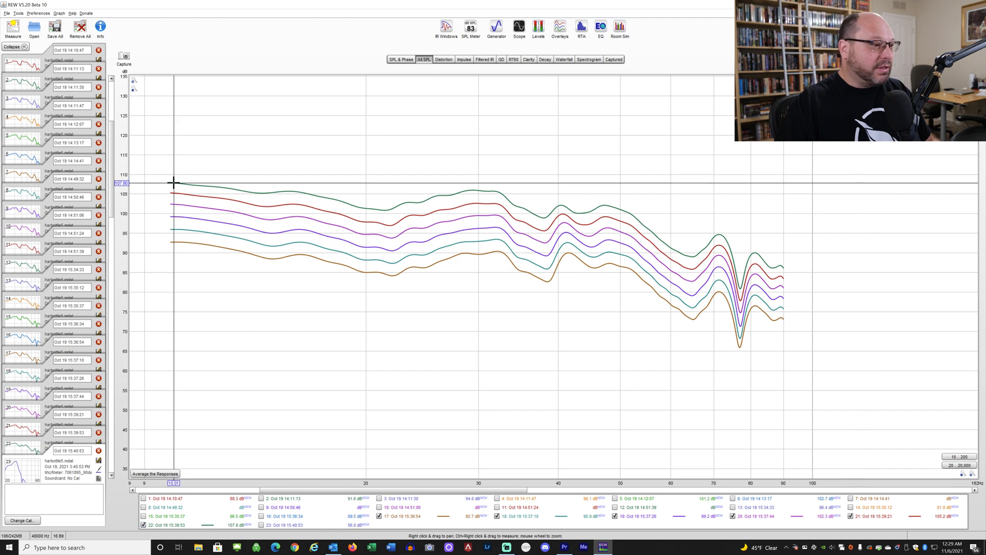
{"action": "left_click", "coordinate": [478, 192]}
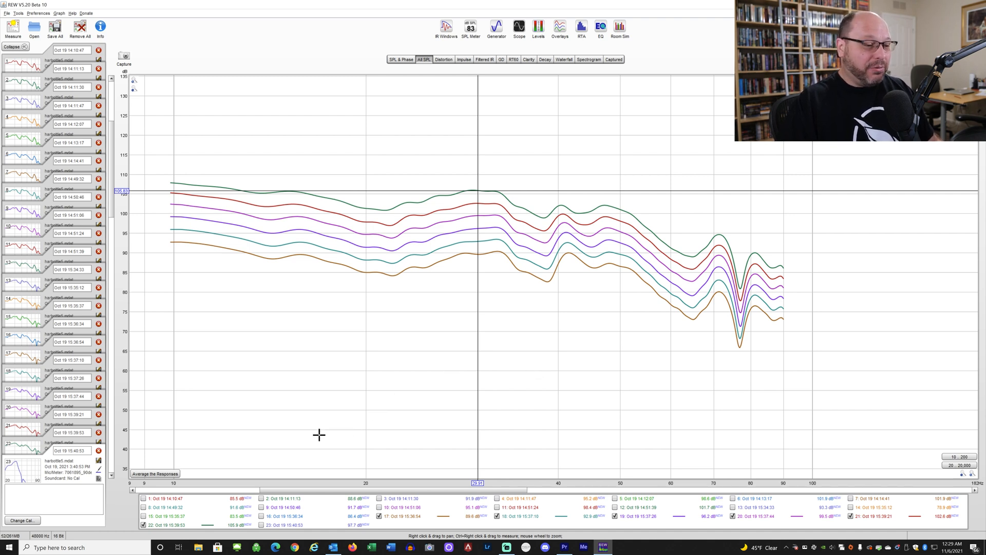
{"action": "left_click", "coordinate": [261, 525]}
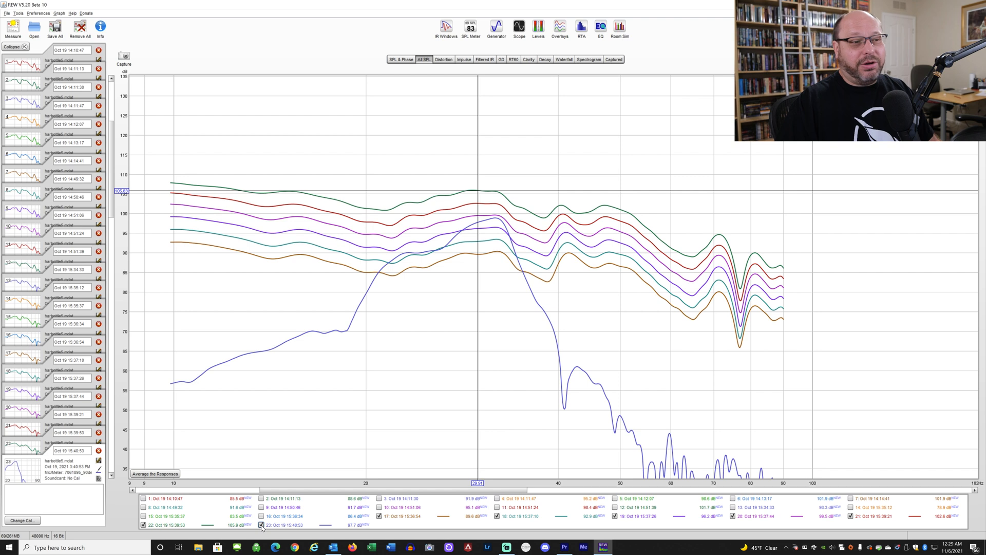